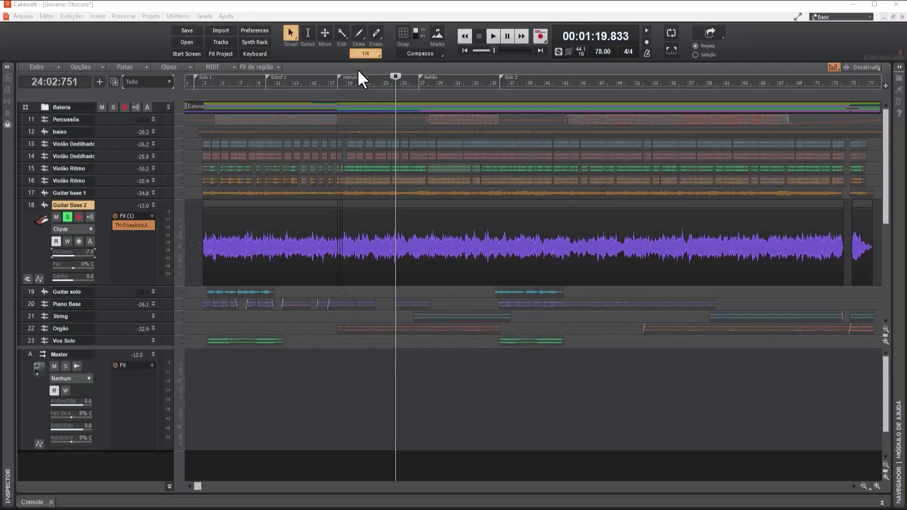
# - Open the ThrillseekerLA mkII compressor on the Guitar Base 2 track and look over its controls
pyautogui.doubleClick(130, 225)
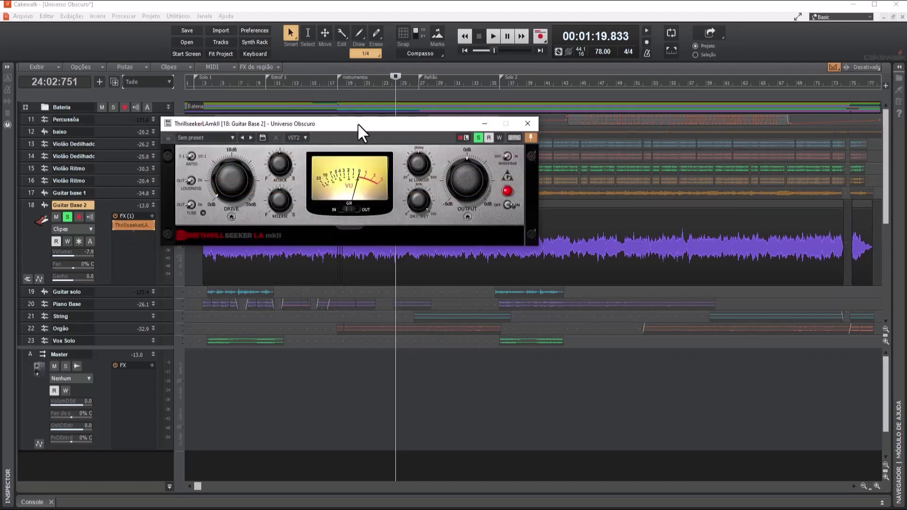
pyautogui.moveTo(358, 125); pyautogui.dragTo(477, 172)
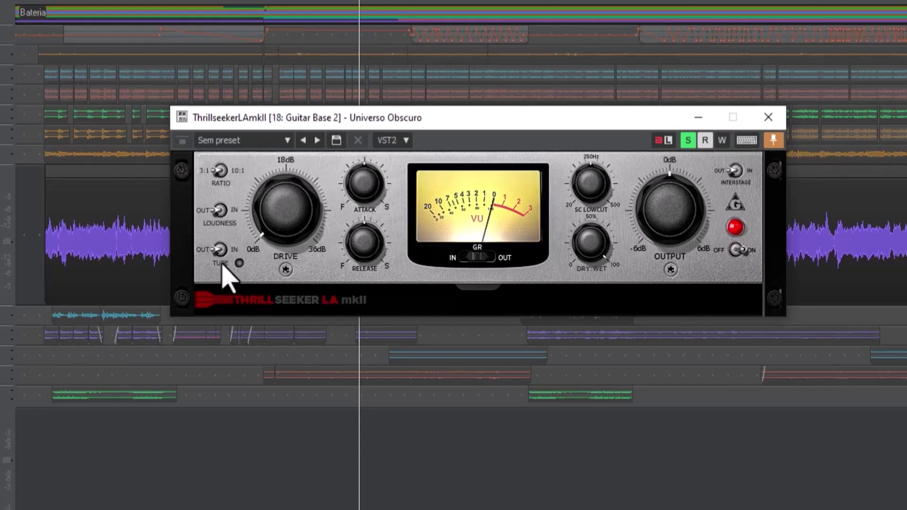
pyautogui.click(588, 190)
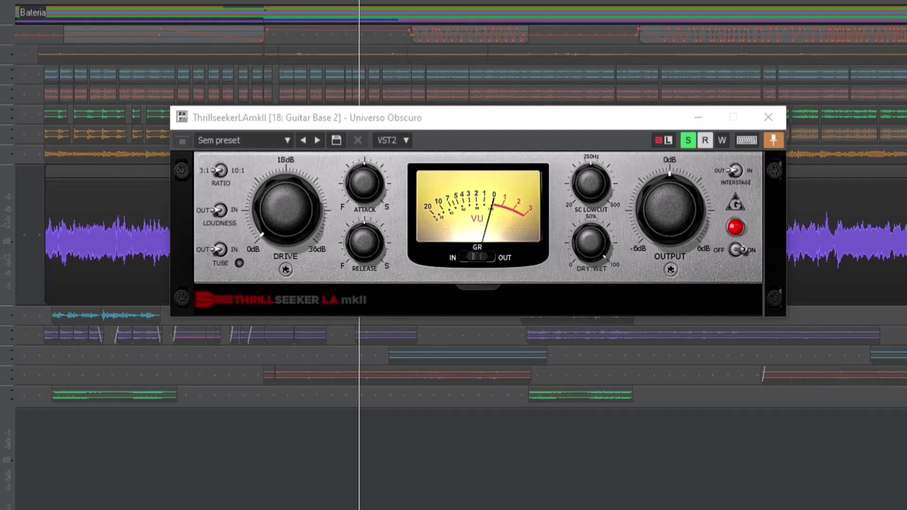
pyautogui.click(290, 212)
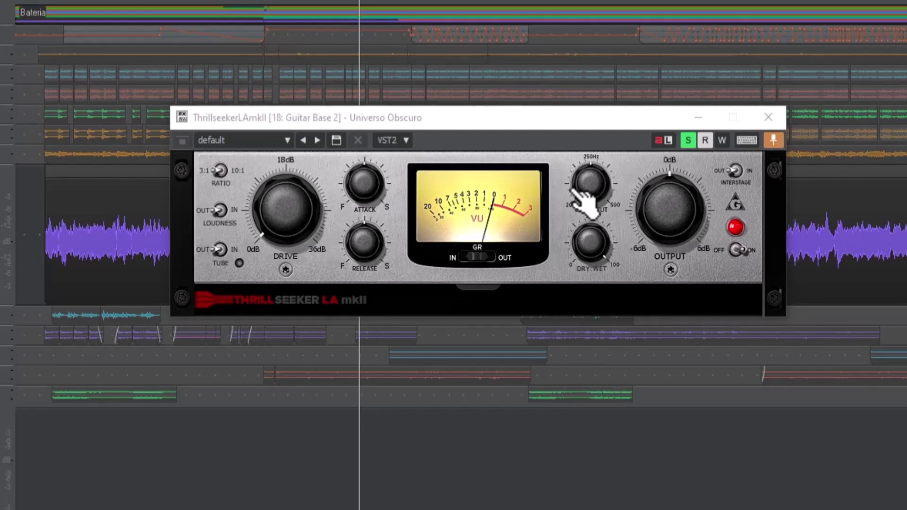
pyautogui.moveTo(601, 247)
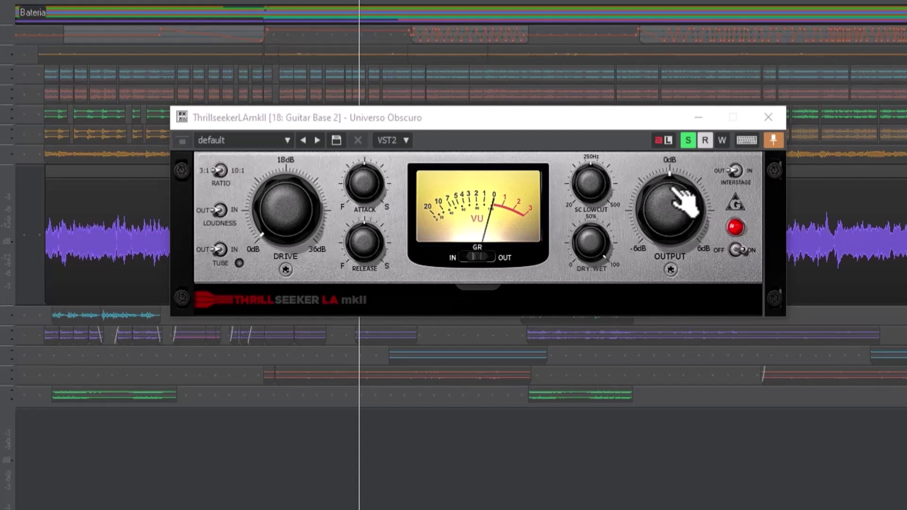
pyautogui.click(742, 252)
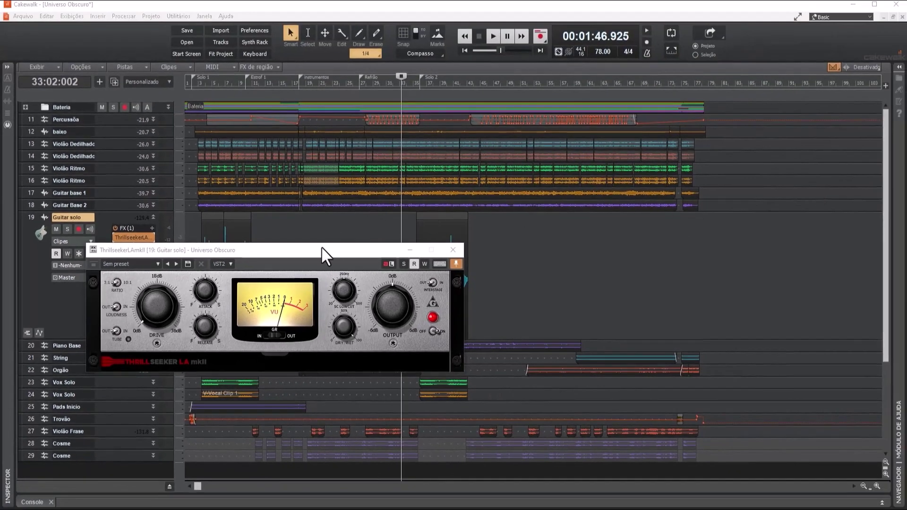
# - Switch off the Guitar solo track's compressor and audition the soloed track from the start of its first clip
pyautogui.moveTo(326, 255); pyautogui.dragTo(558, 291)
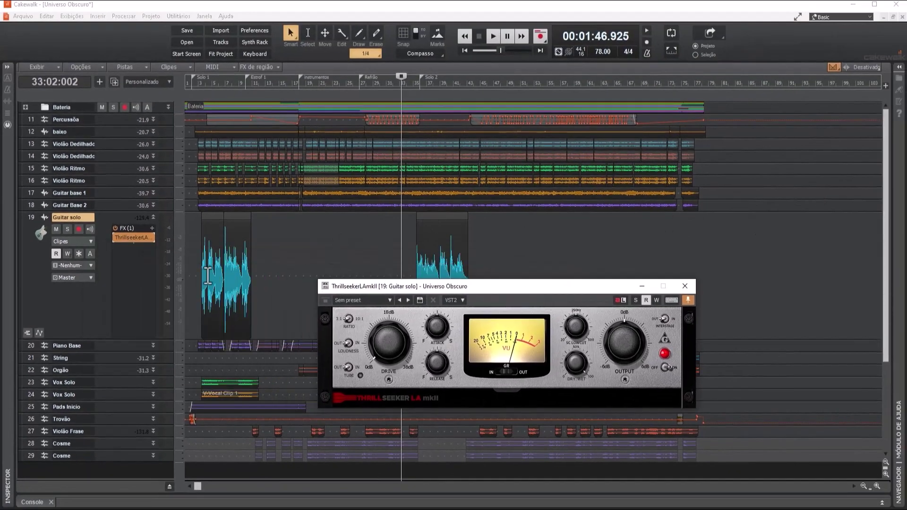
pyautogui.click(201, 274)
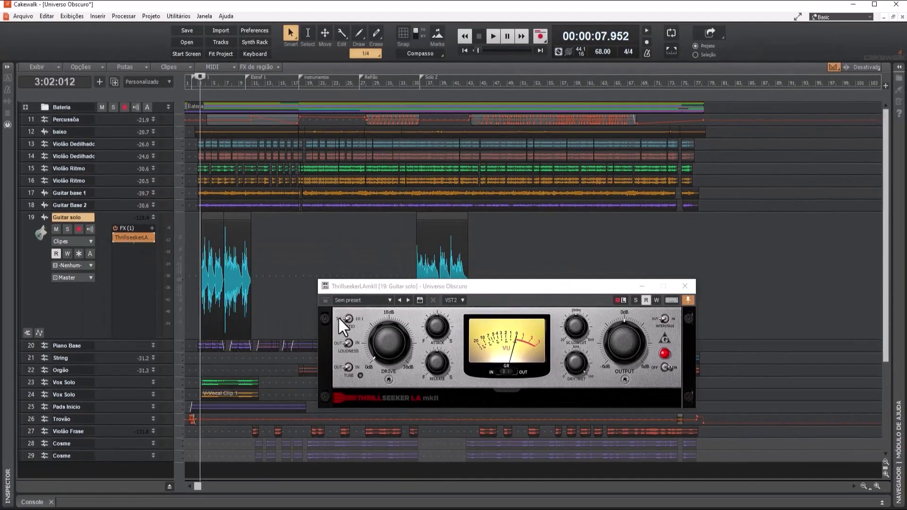
pyautogui.click(664, 370)
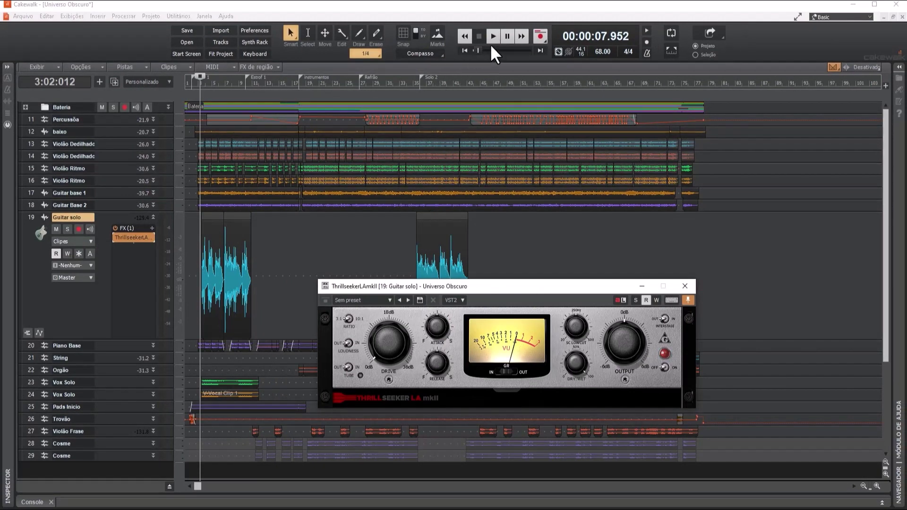
pyautogui.click(67, 228)
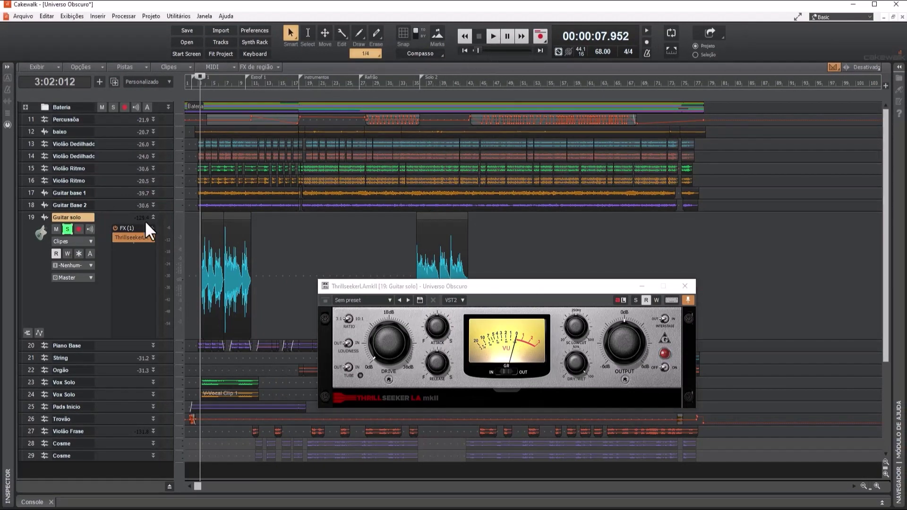
pyautogui.click(493, 37)
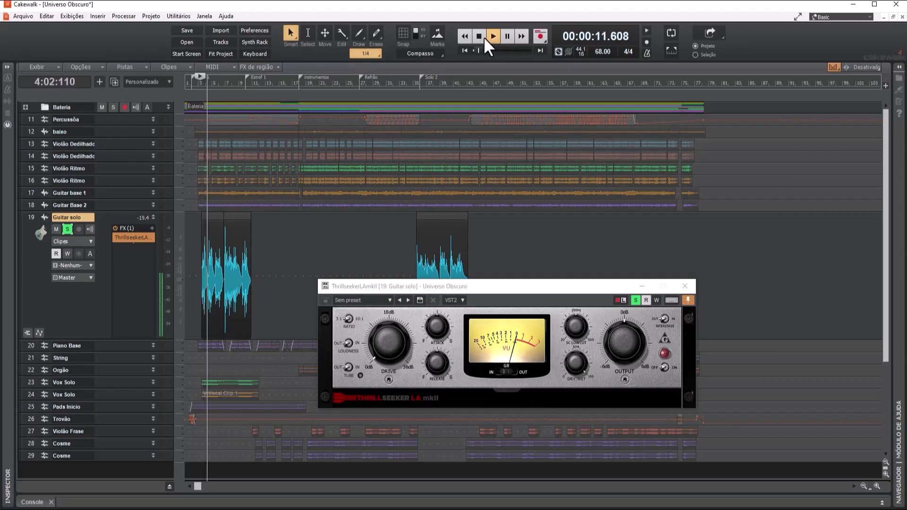
pyautogui.click(480, 36)
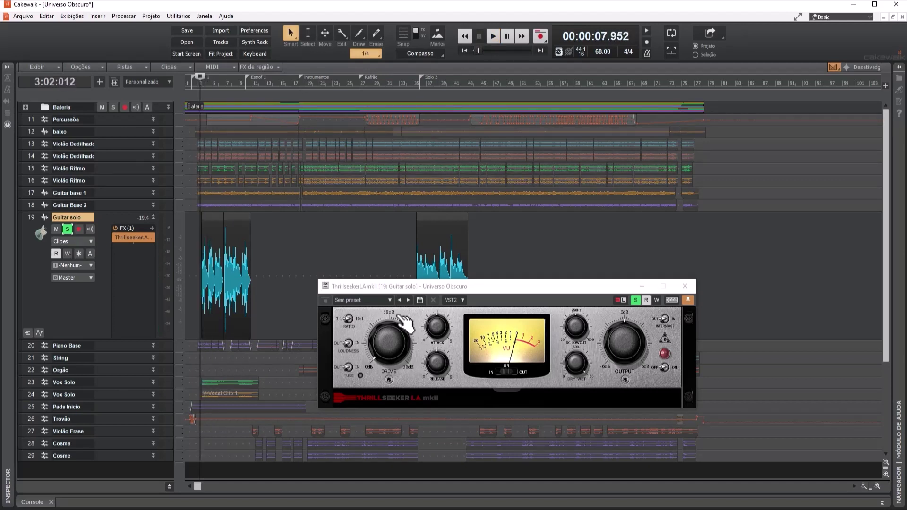
# - Switch in Loudness, Tube and Interstage on the Guitar solo compressor, power it on, and raise its Drive during playback
pyautogui.click(350, 344)
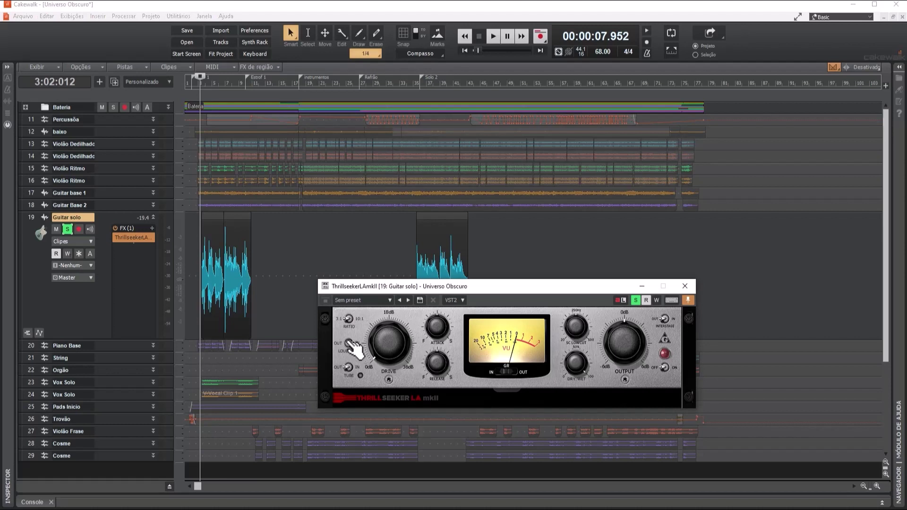
pyautogui.click(350, 368)
pyautogui.click(666, 321)
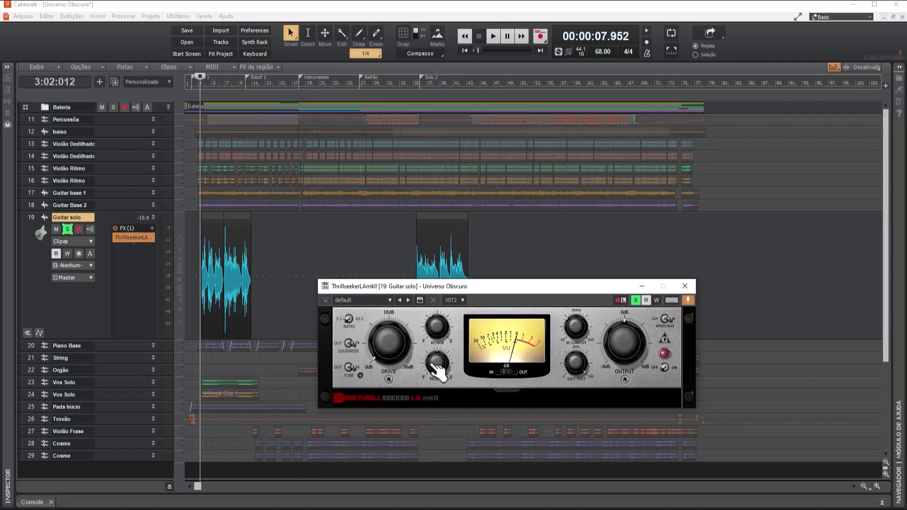
pyautogui.click(666, 368)
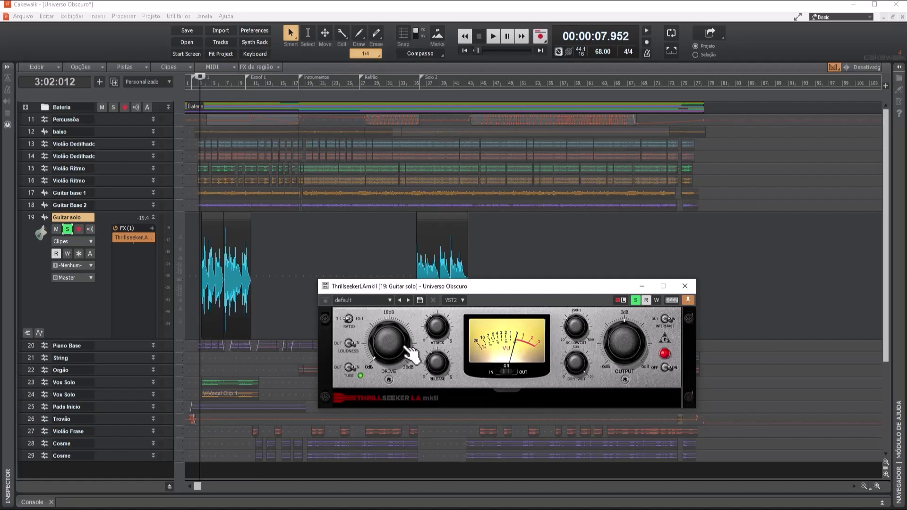
pyautogui.click(492, 36)
pyautogui.moveTo(388, 359); pyautogui.dragTo(372, 334)
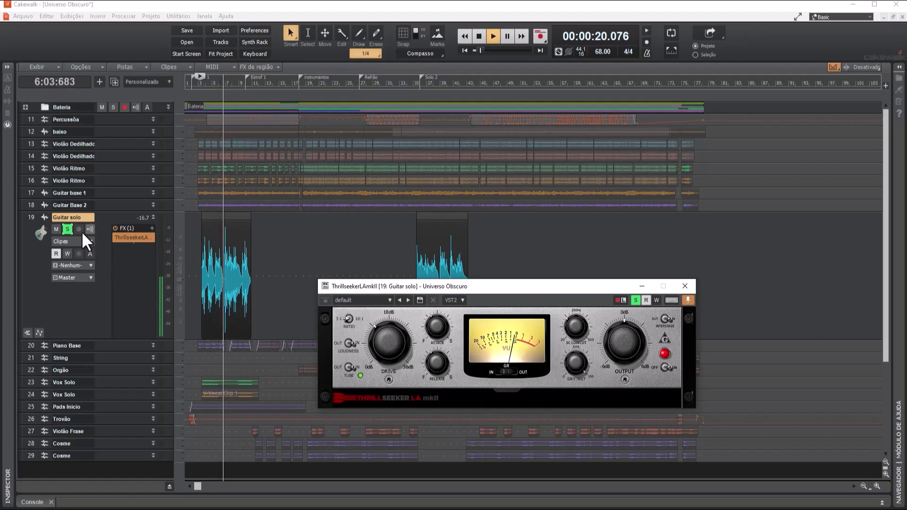
# - Unsolo the Guitar solo track and compare the full mix with its compressor off and on
pyautogui.click(67, 229)
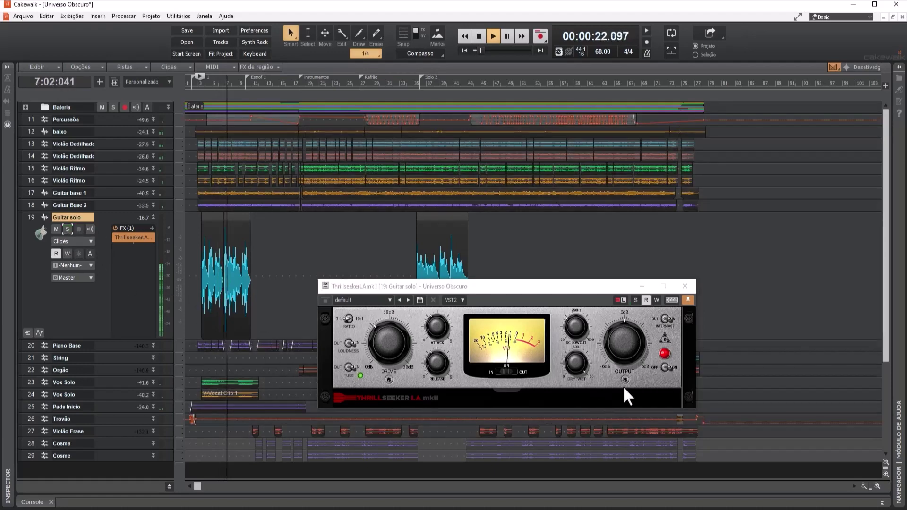
pyautogui.click(667, 368)
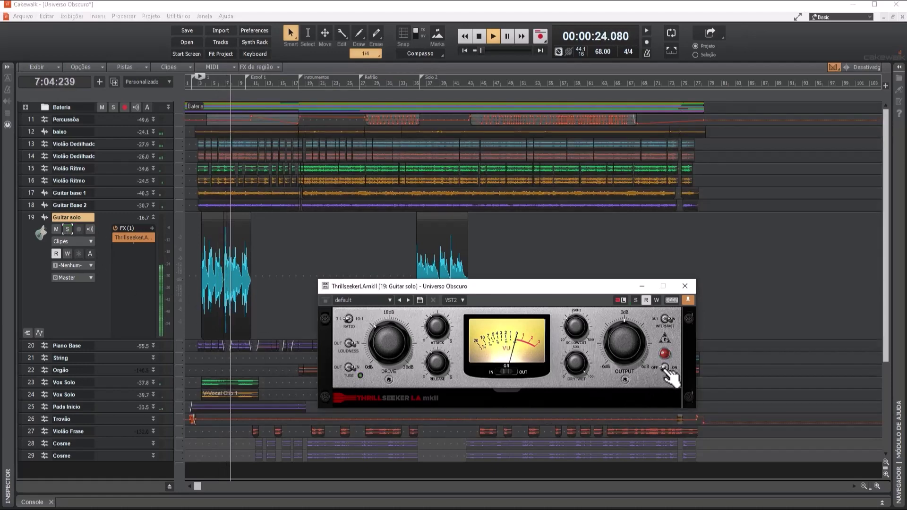
pyautogui.click(667, 367)
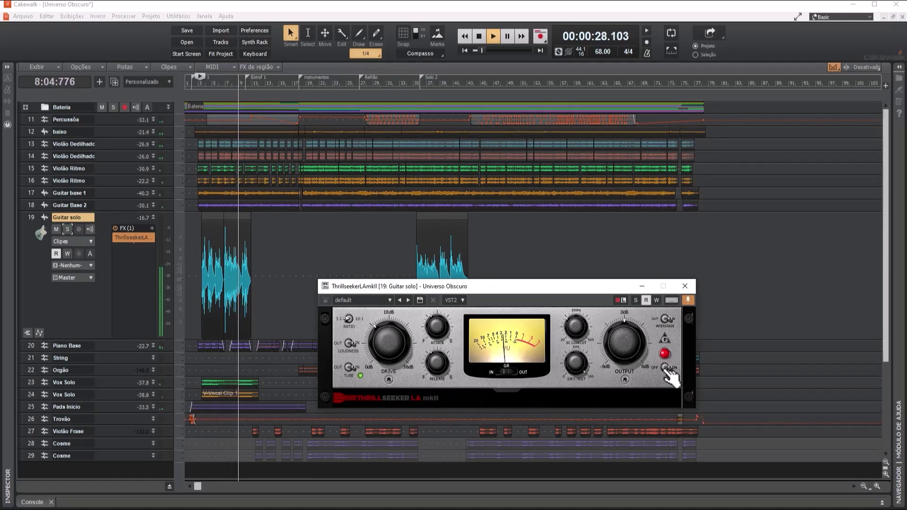
pyautogui.click(481, 39)
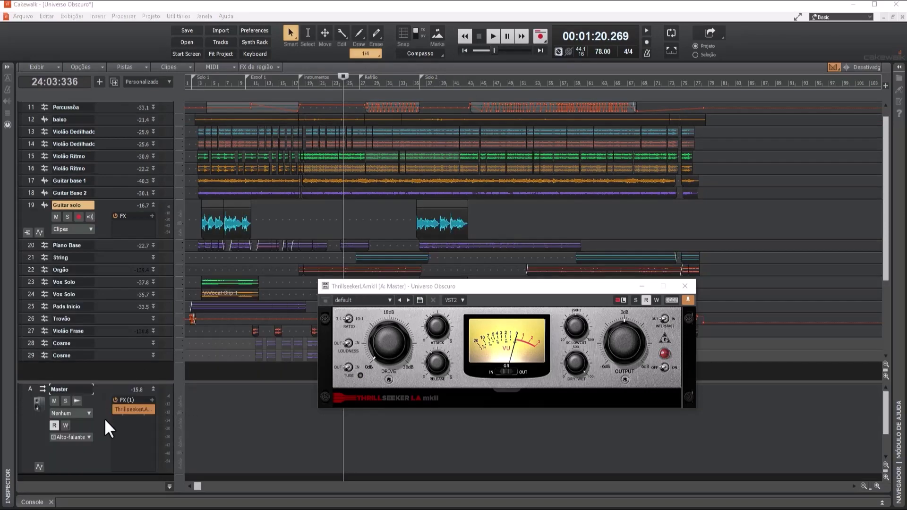
# - Switch in Loudness, Tube and Interstage on the Master bus compressor, power it on, and adjust its Drive to a low setting
pyautogui.click(351, 347)
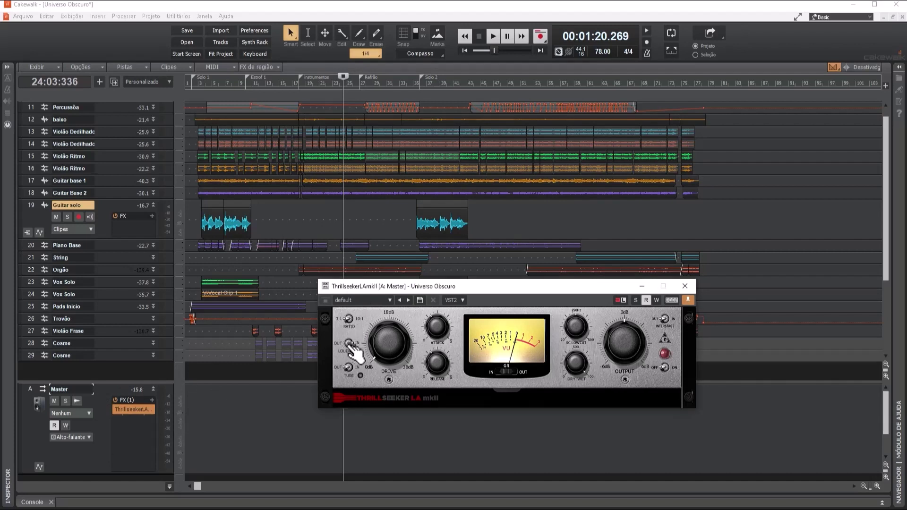
pyautogui.click(350, 367)
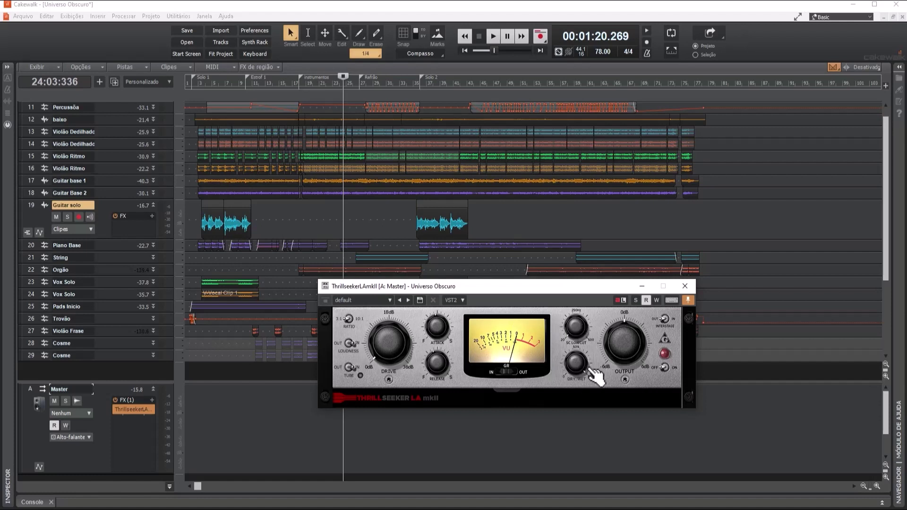
pyautogui.click(667, 319)
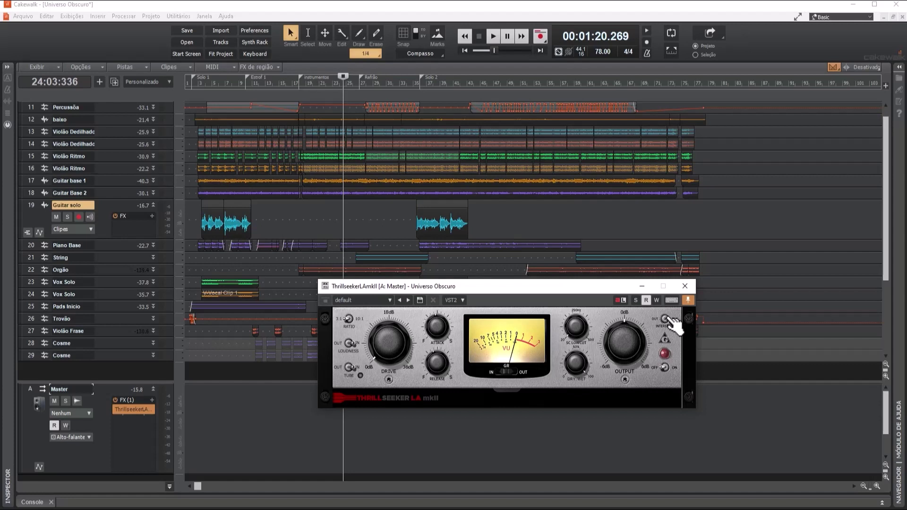
pyautogui.click(666, 368)
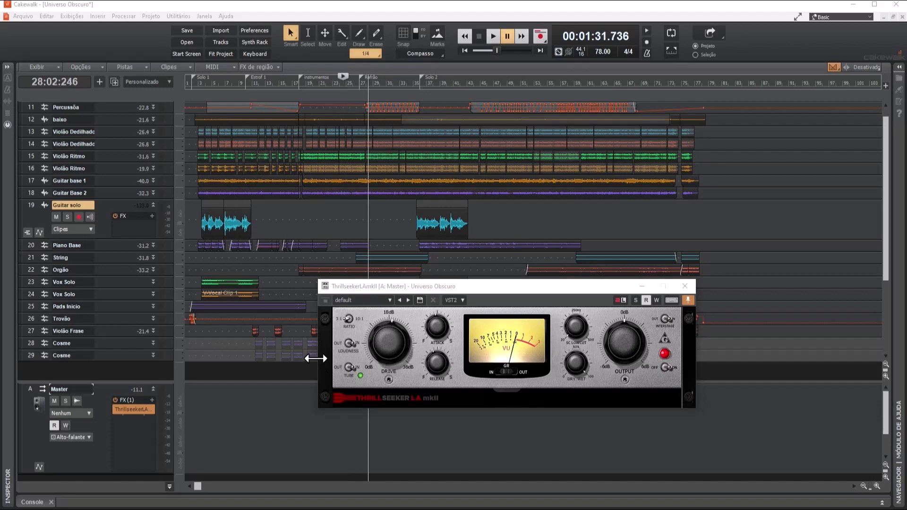
pyautogui.click(380, 348)
pyautogui.moveTo(380, 349); pyautogui.dragTo(380, 357)
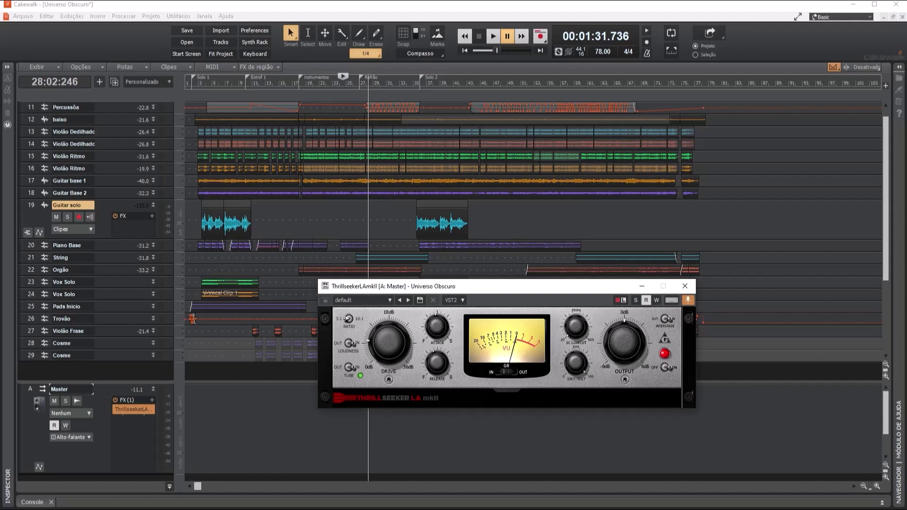
# - Play the mix to compare the Master bus with its compressor on and off
pyautogui.press('space')
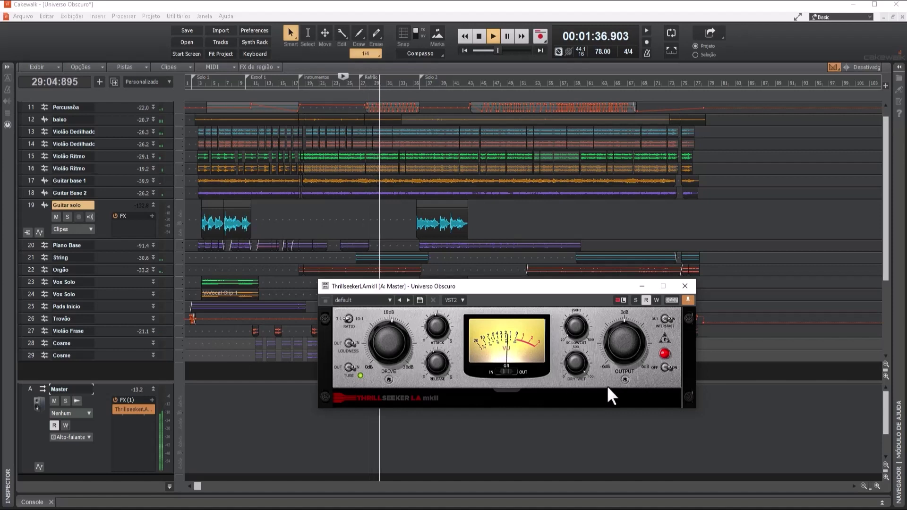
pyautogui.click(670, 370)
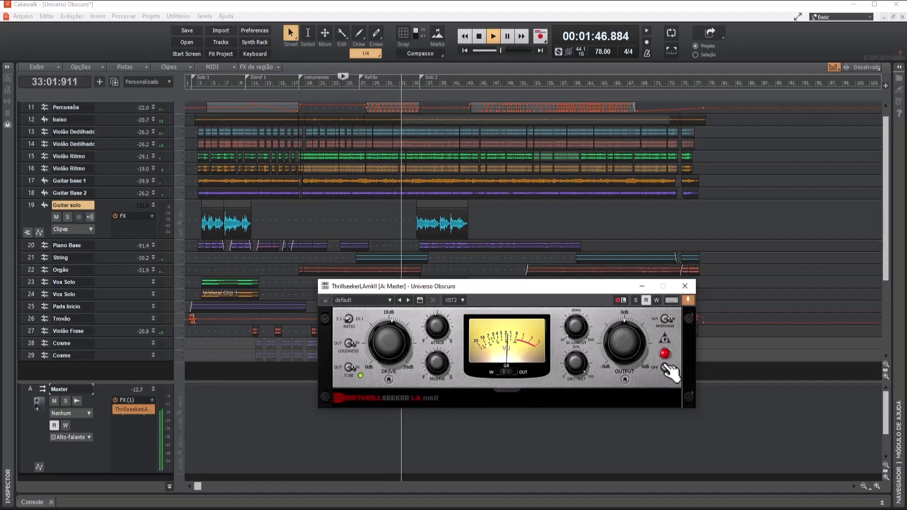
pyautogui.press('space')
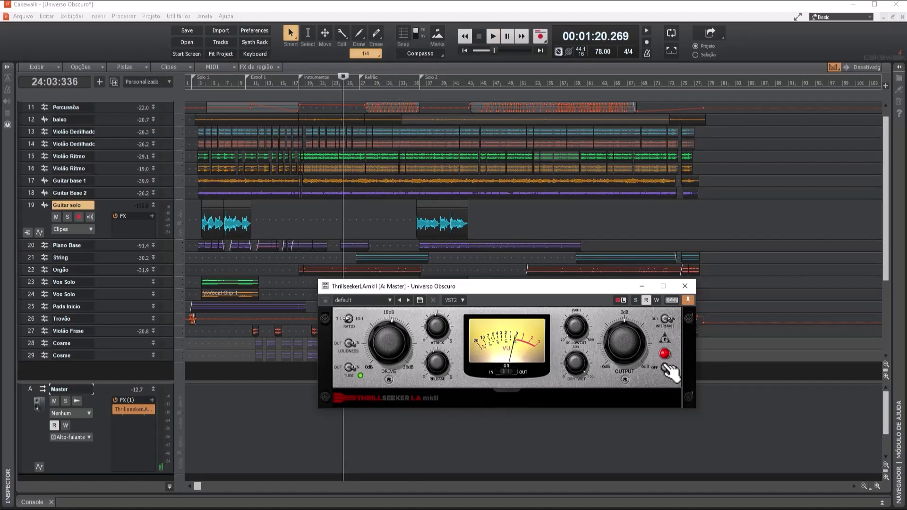